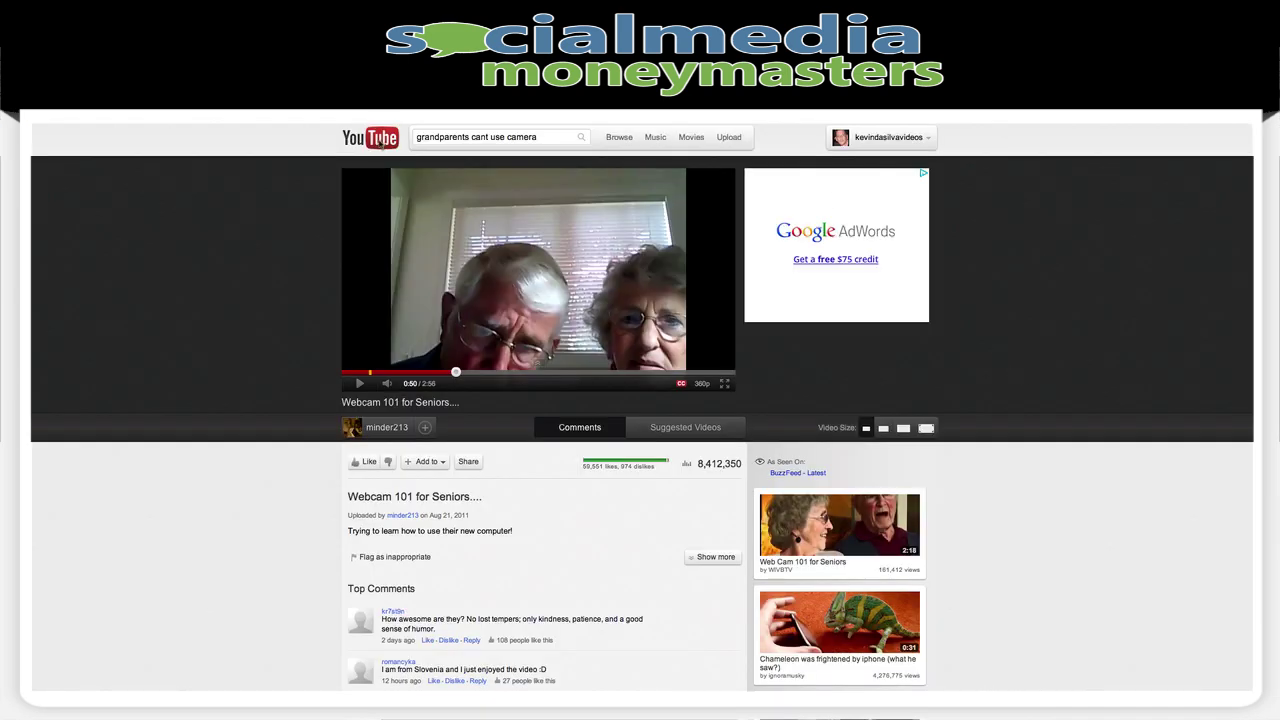
- Pause the "Webcam 101 for Seniors" video and move its playback position to 0:30
left_click(380, 143)
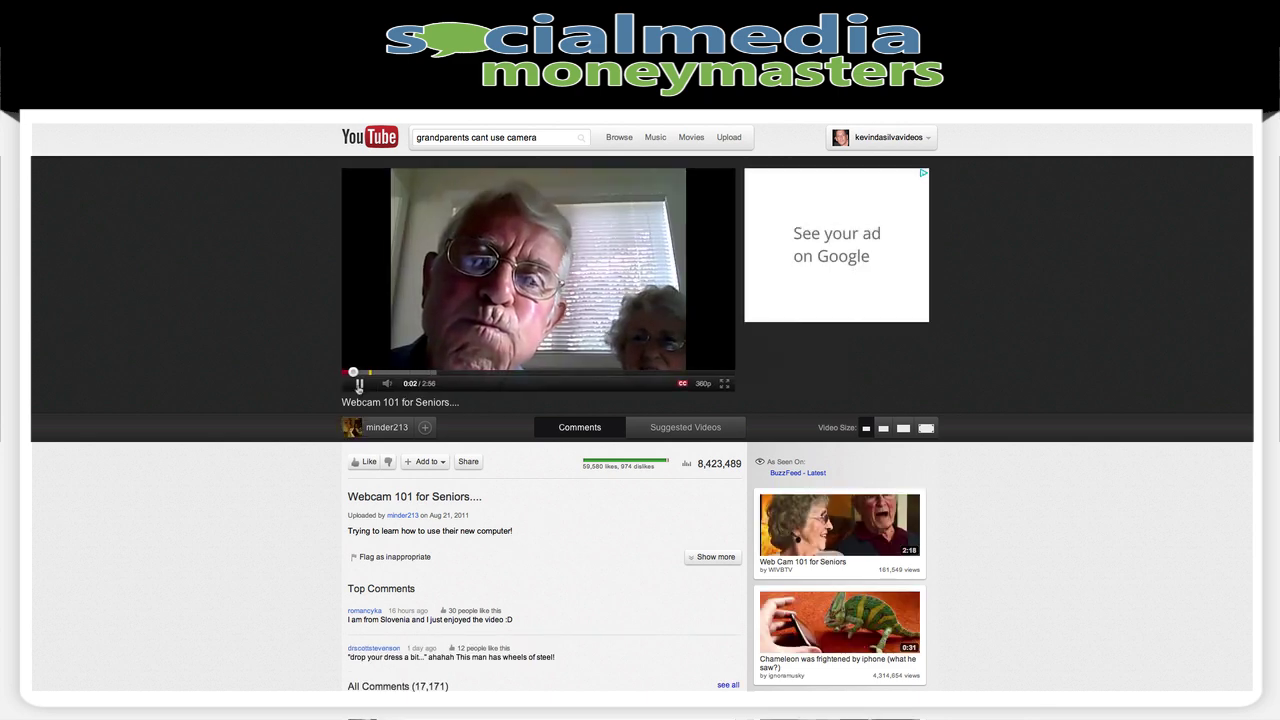
left_click(359, 383)
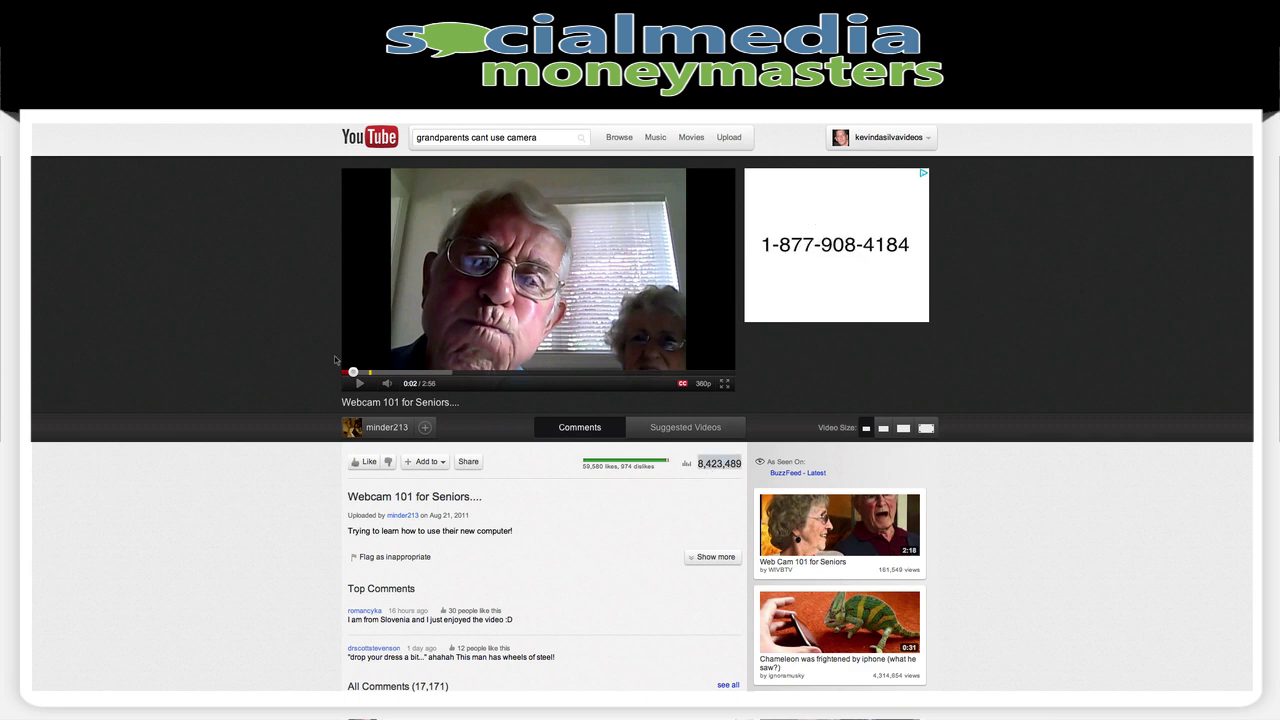
left_click_drag(352, 371, 410, 372)
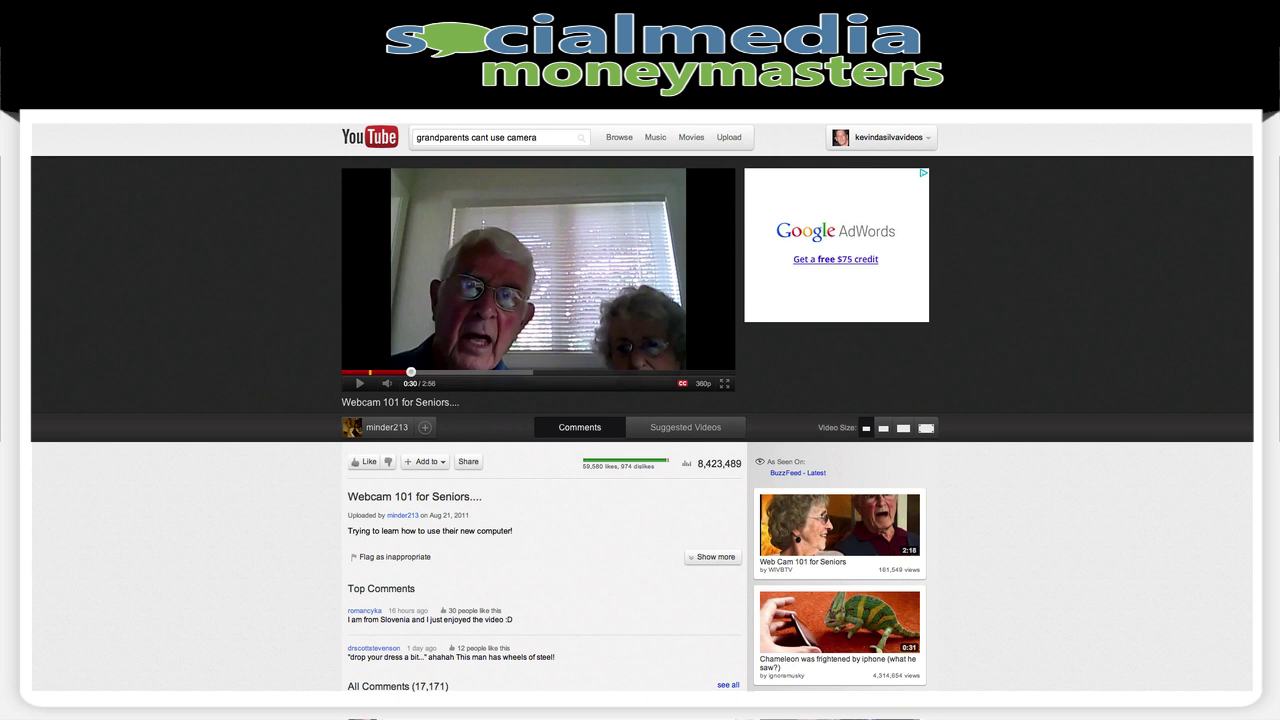
right_click(70, 112)
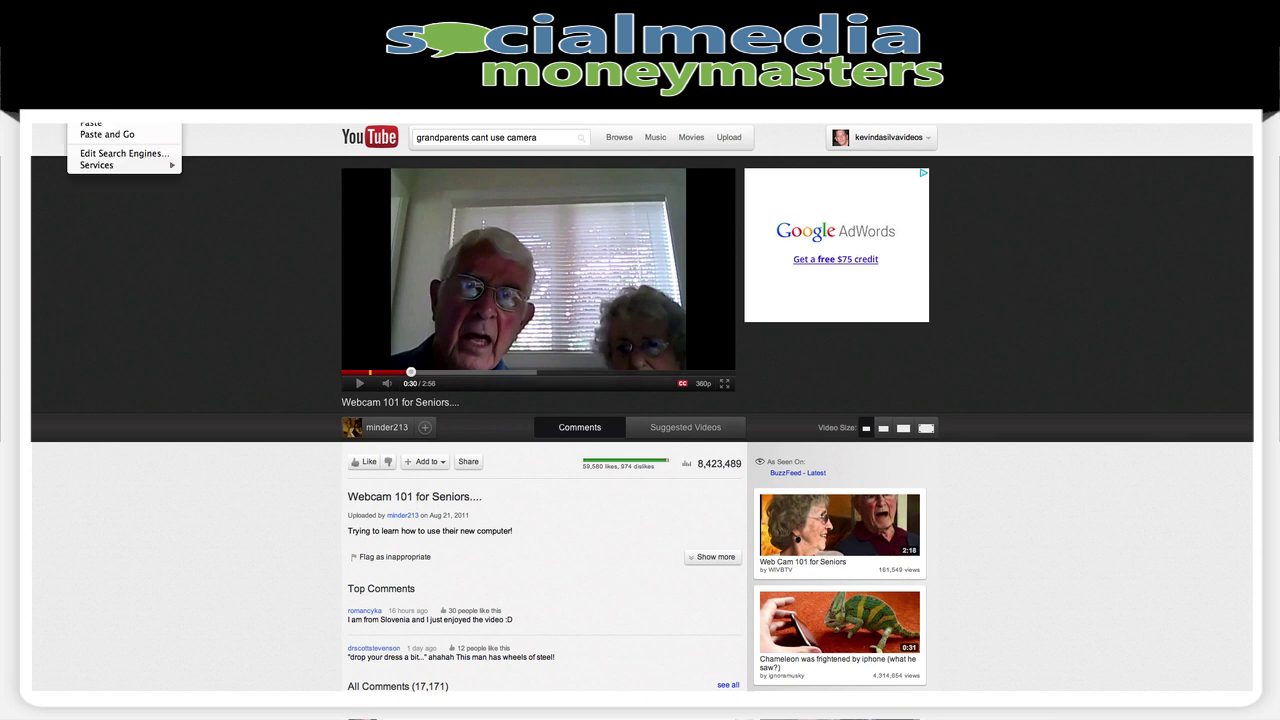
key("Escape")
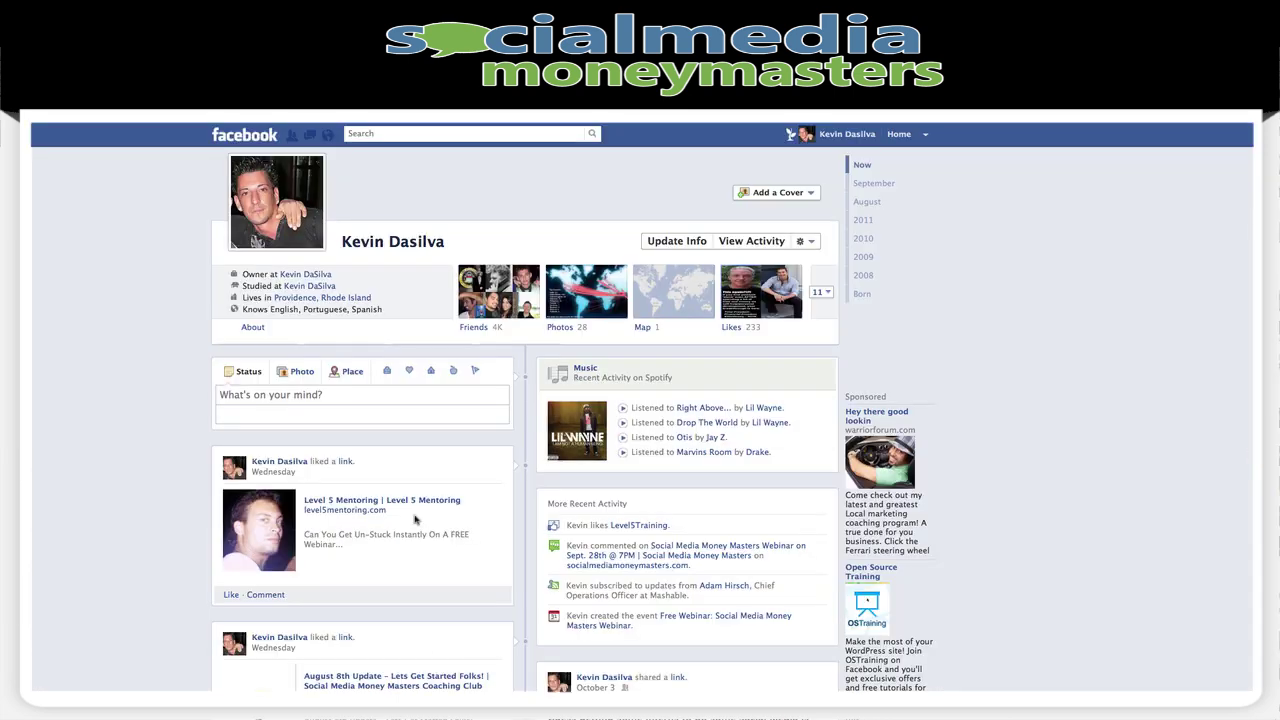
left_click(297, 393)
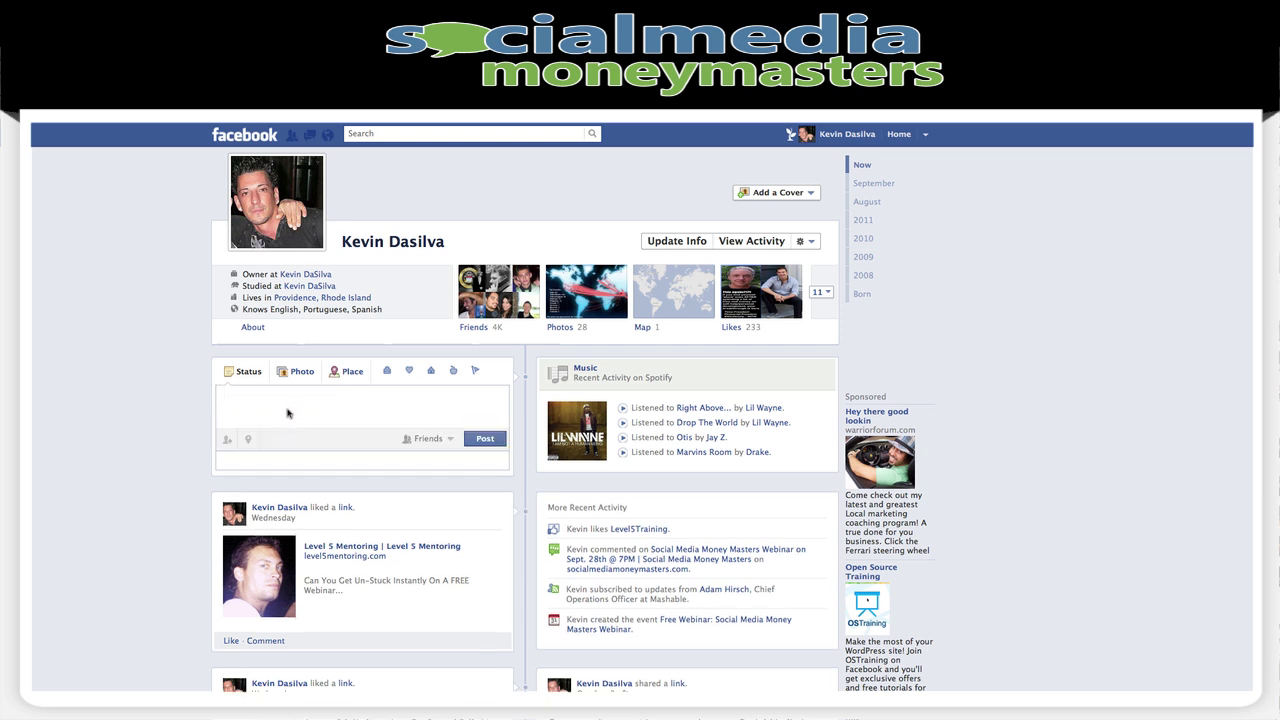
type("http://www.youtube.com/watch?v=FcN08Tg3PWw")
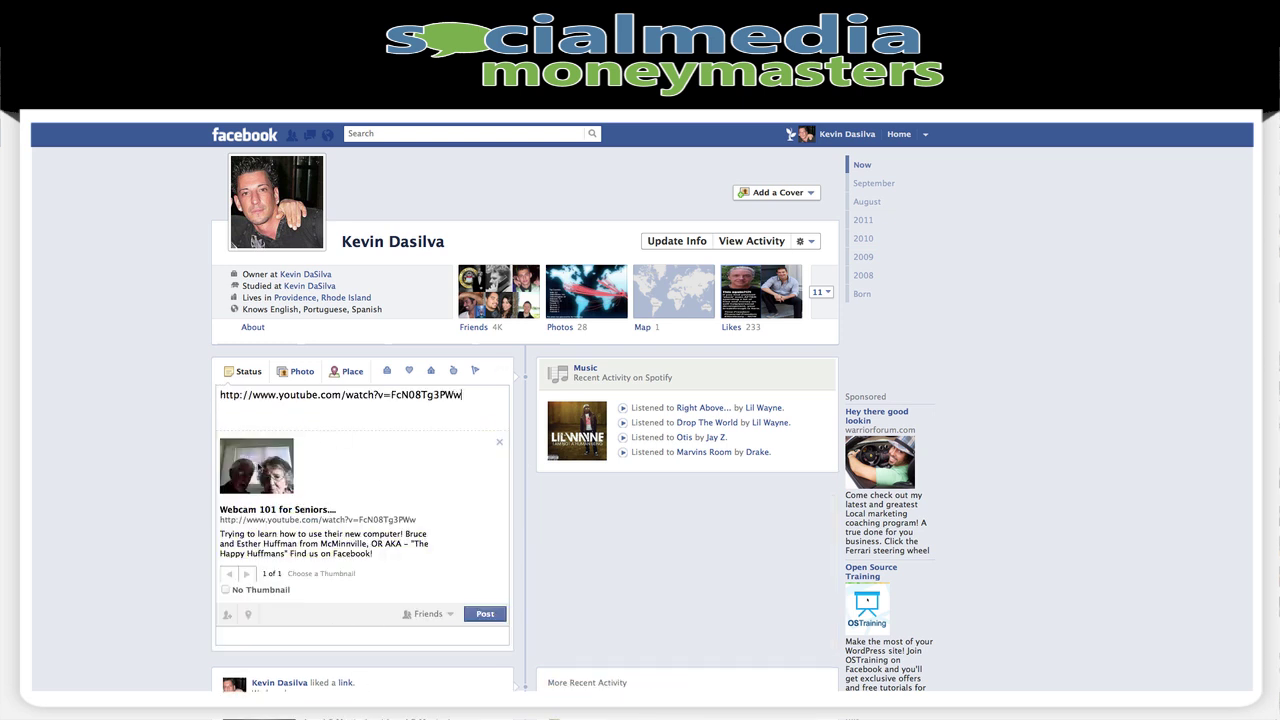
- Change the title of the link preview to "Funny Videos Of"
left_click(265, 514)
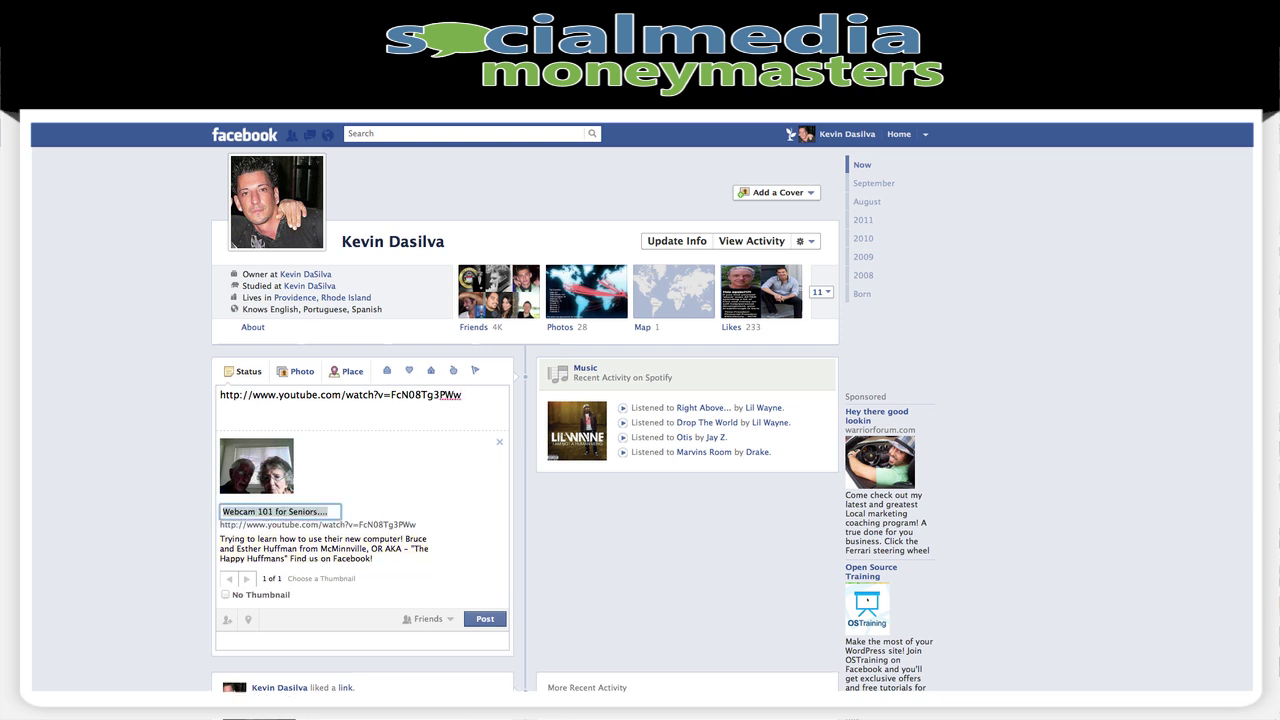
type("Funny Videos Of Edle")
key("BackSpace")
key("BackSpace")
key("BackSpace")
key("BackSpace")
type("le")
key("BackSpace")
key("BackSpace")
double_click(262, 511)
left_click(265, 511)
key("Return")
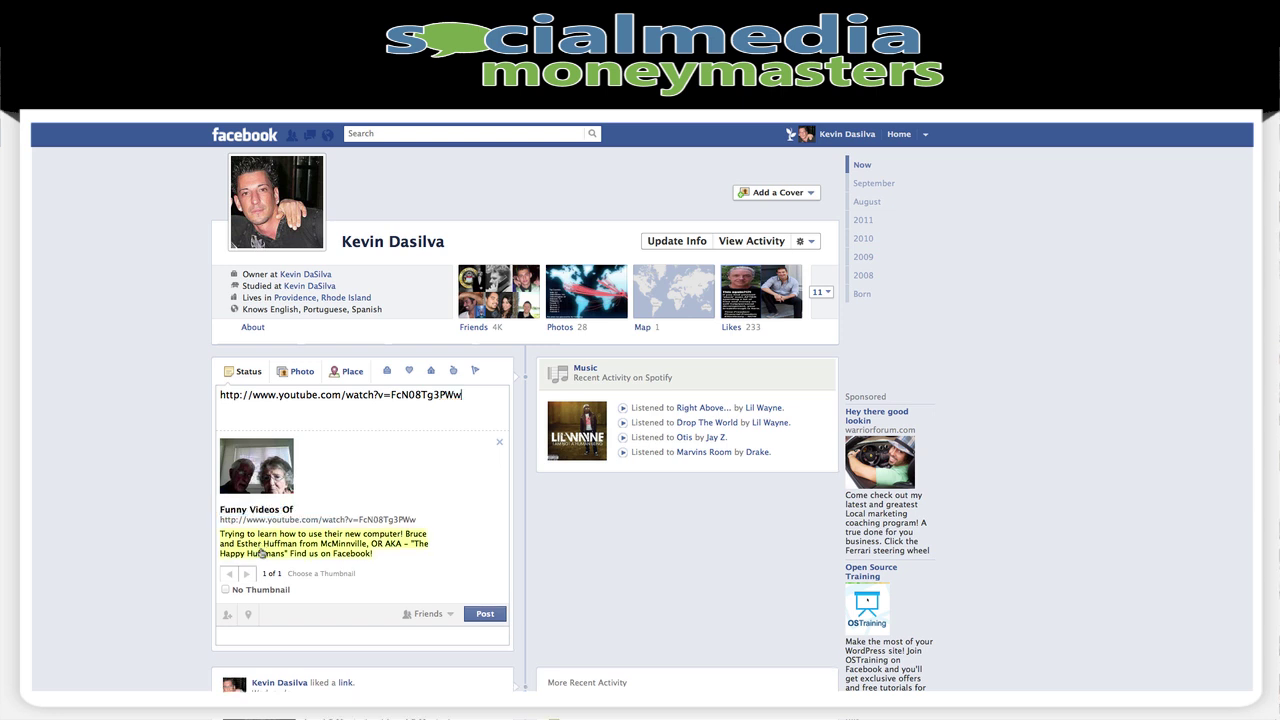
- Replace the web address in the status message with the text "here is an awesome"
triple_click(308, 403)
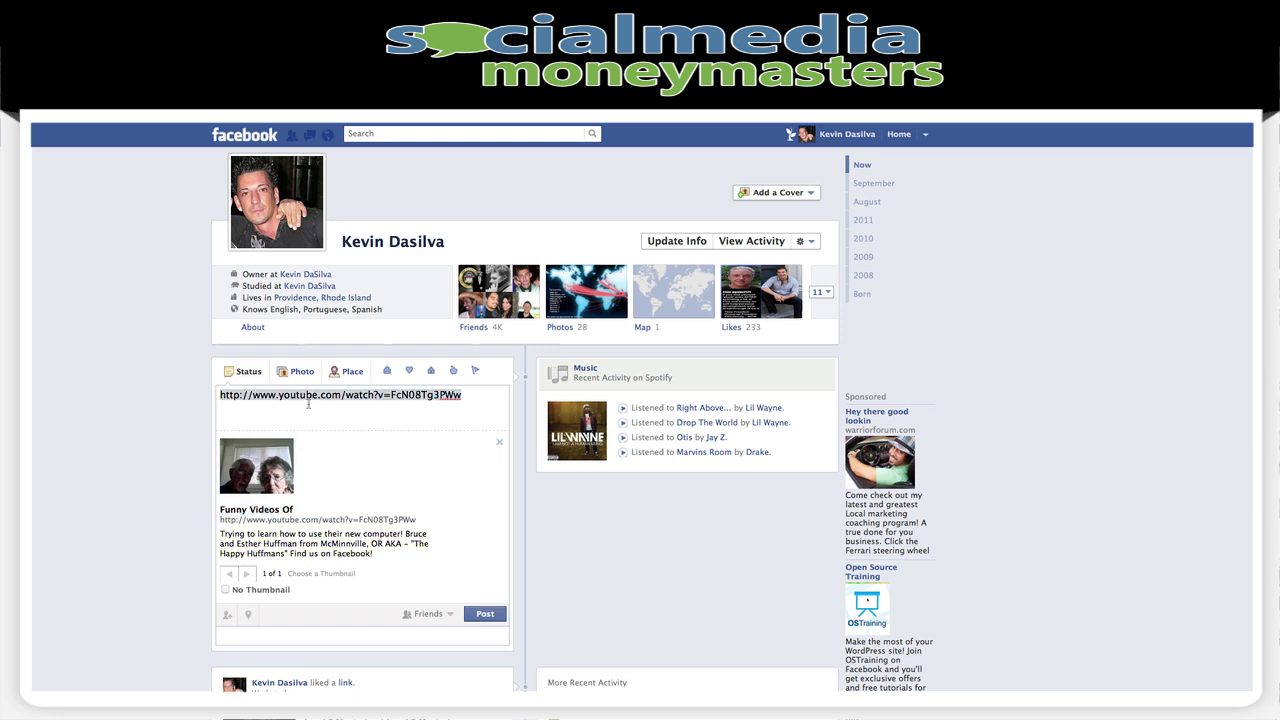
key("BackSpace")
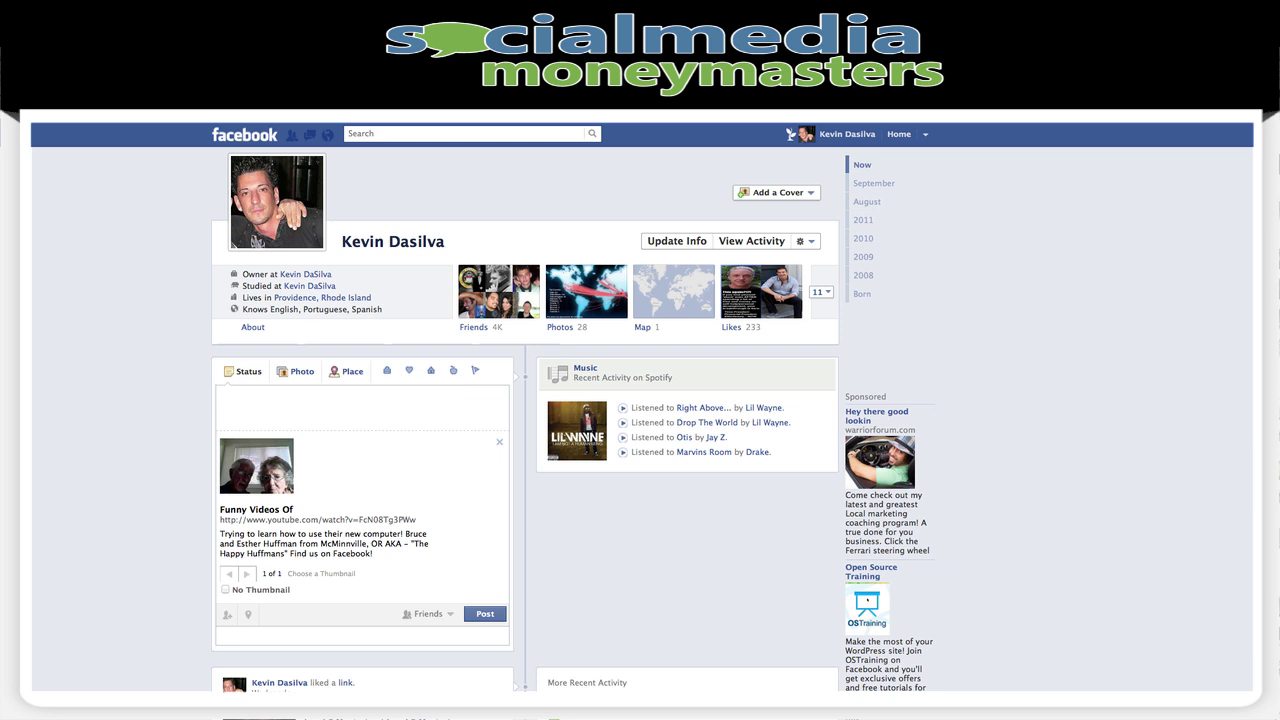
type("here is an")
key("BackSpace")
key("BackSpace")
type("n awesome")
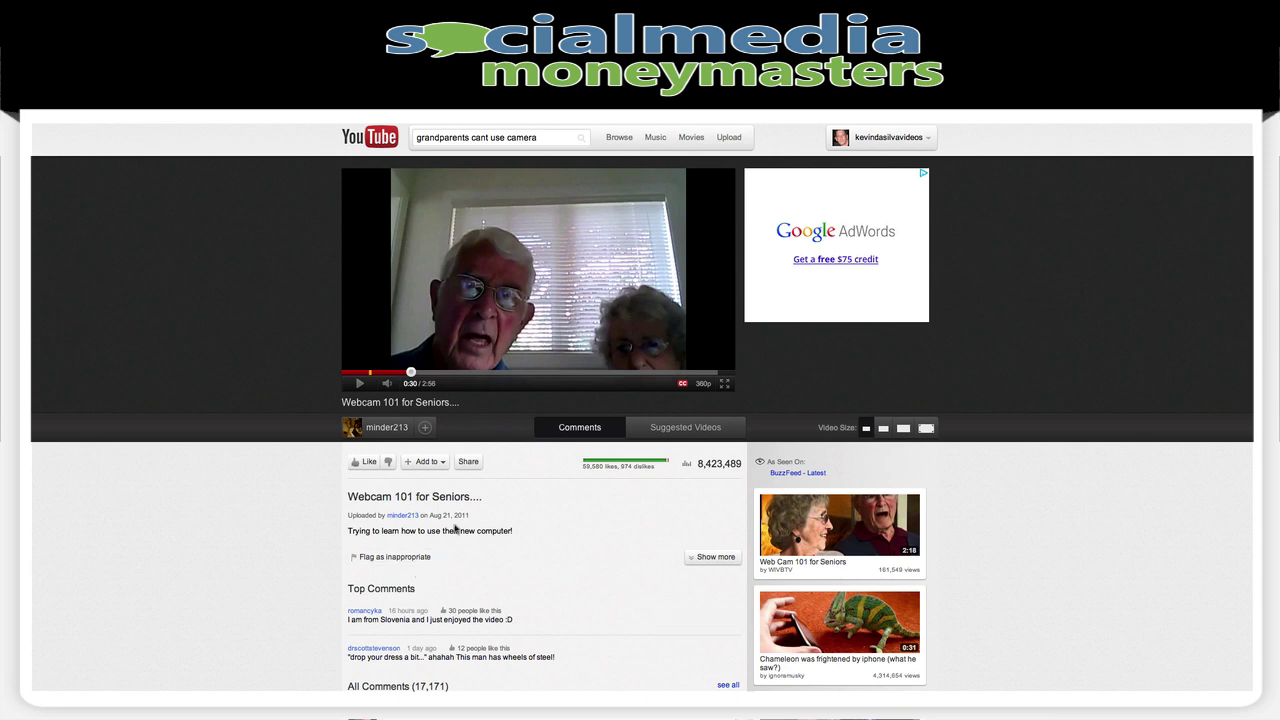
- Switch back to YouTube, start sharing the video to Facebook, and enter "ffhfhgohroiu" as the trial message
left_click(468, 462)
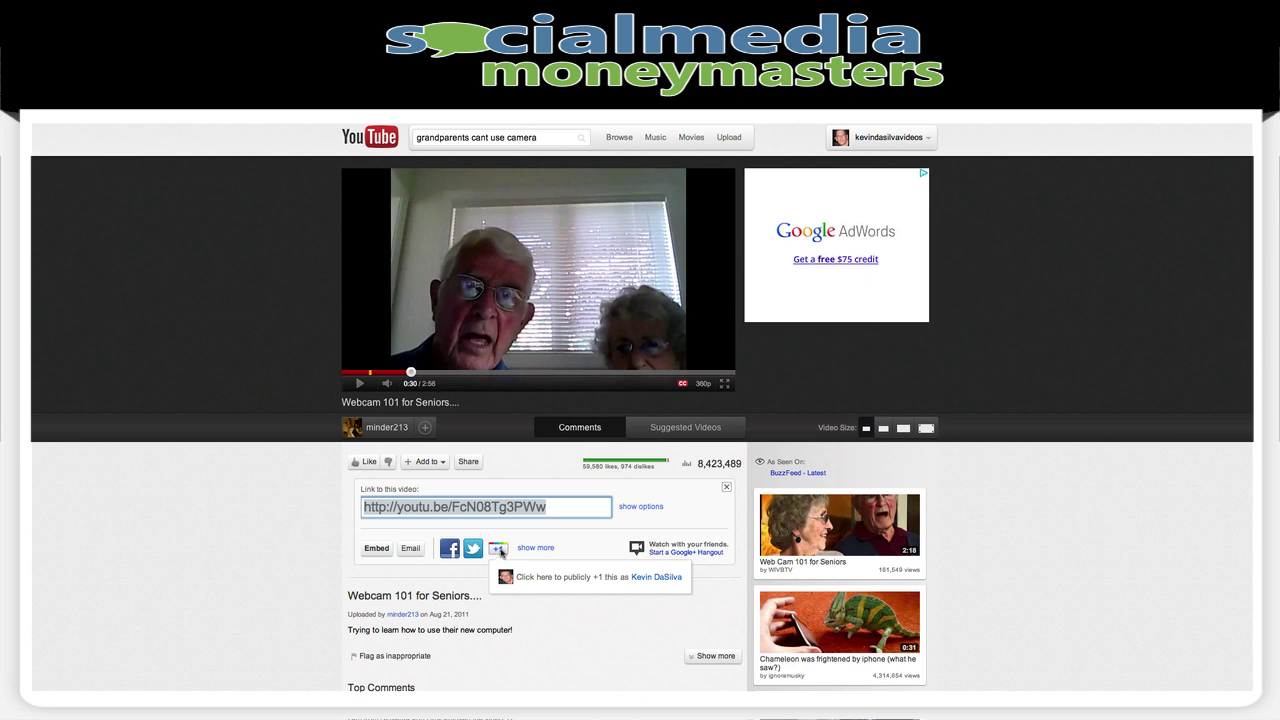
left_click(450, 549)
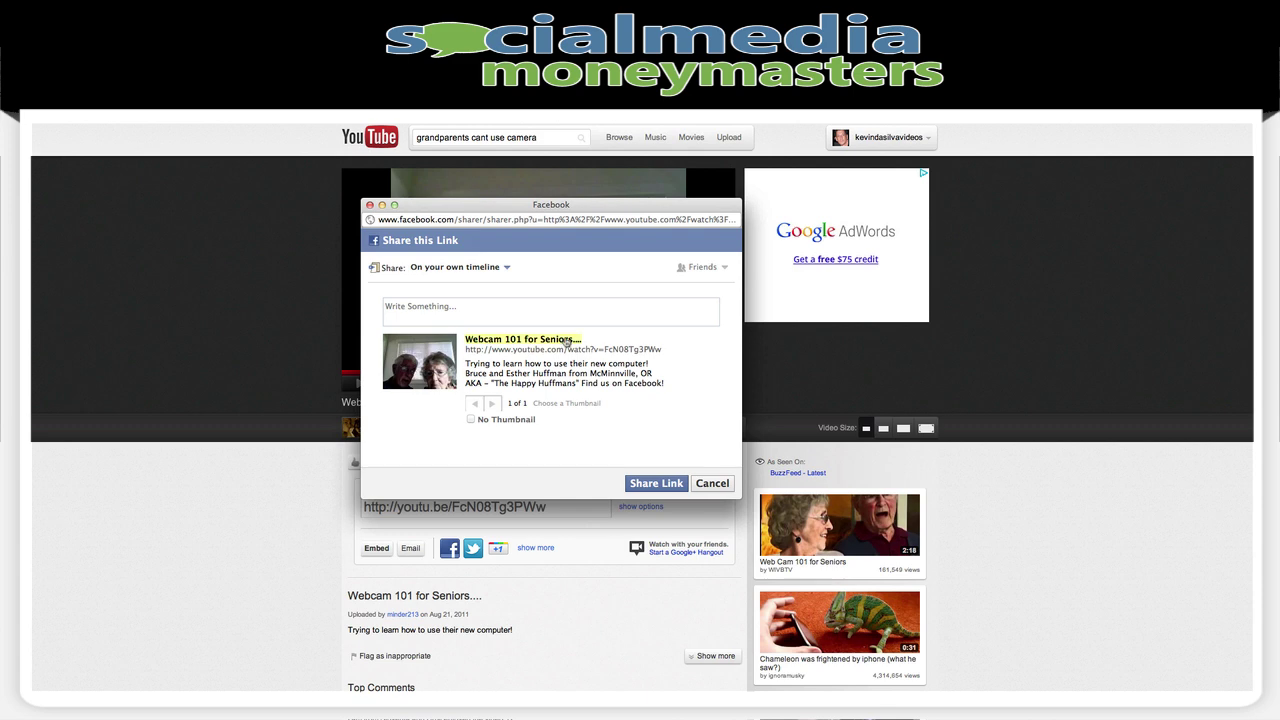
left_click(489, 310)
type("ffhfhgohroiu")
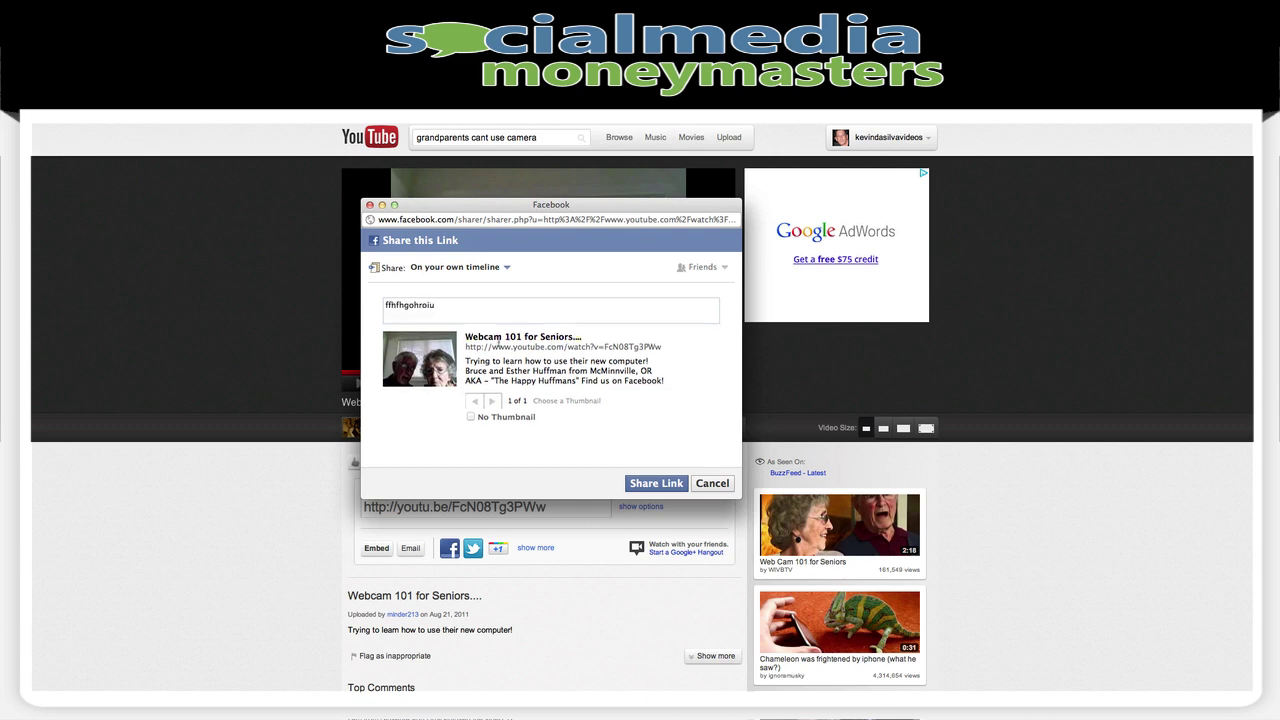
- Open the link description for editing, clear the trial message, and close the Facebook share window without sharing
left_click(512, 378)
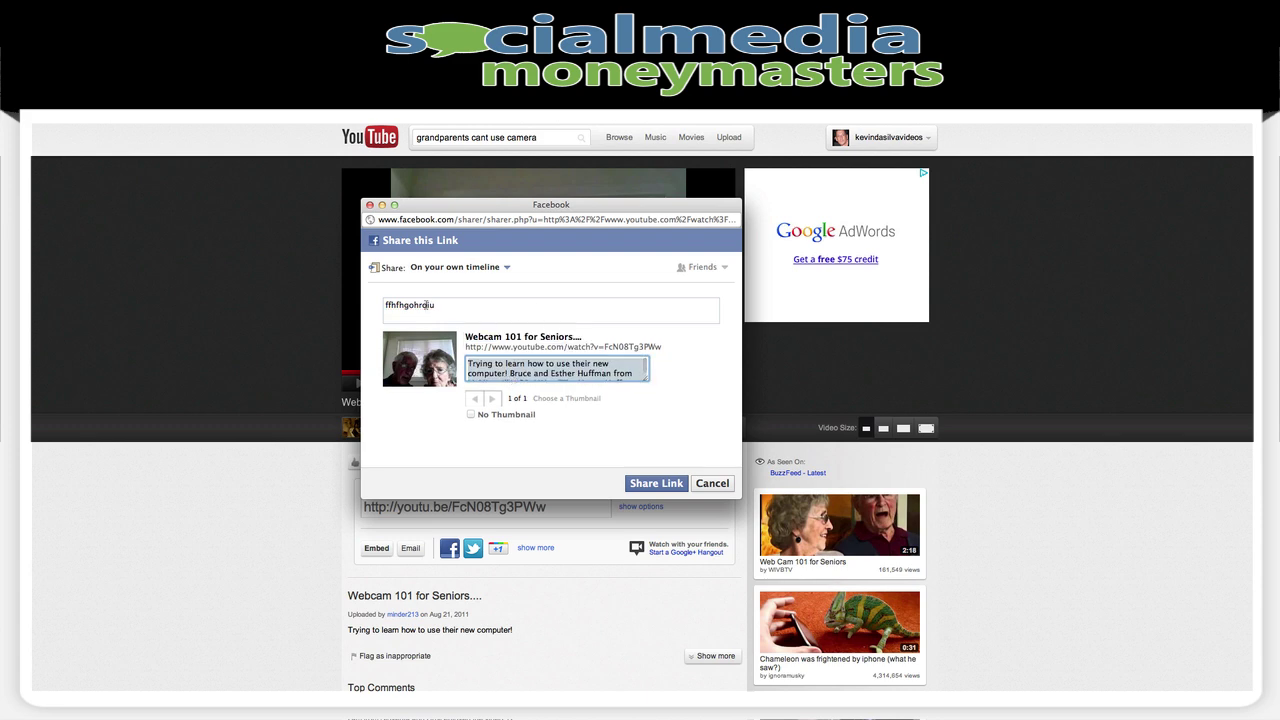
double_click(420, 304)
key("BackSpace")
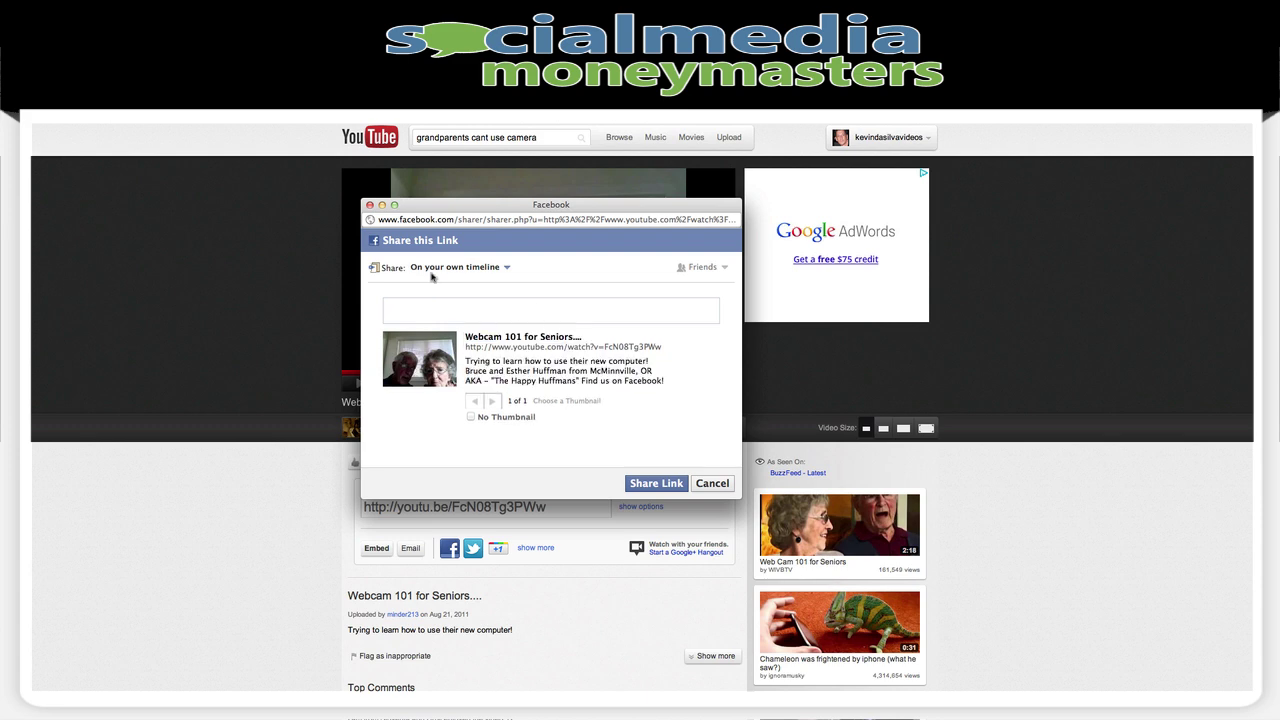
left_click(370, 205)
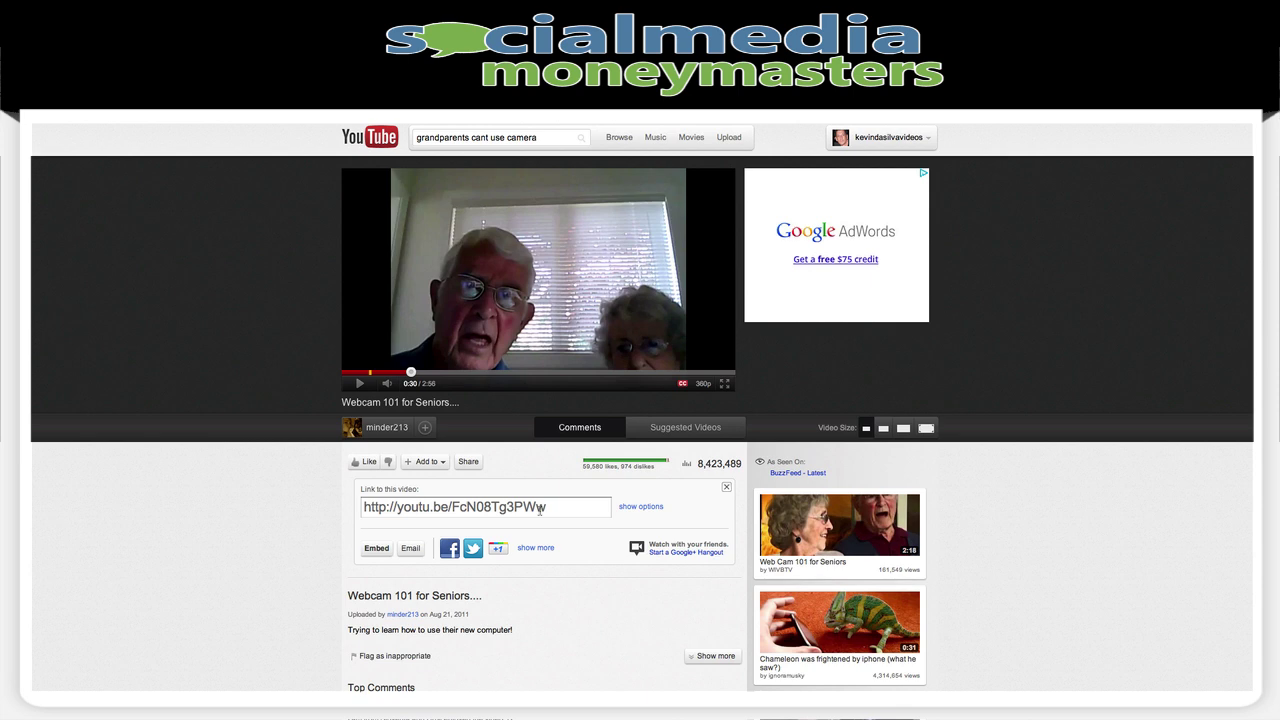
- Open the YouTube account's Sharing settings to review the activity sharing options and connected accounts
left_click(925, 140)
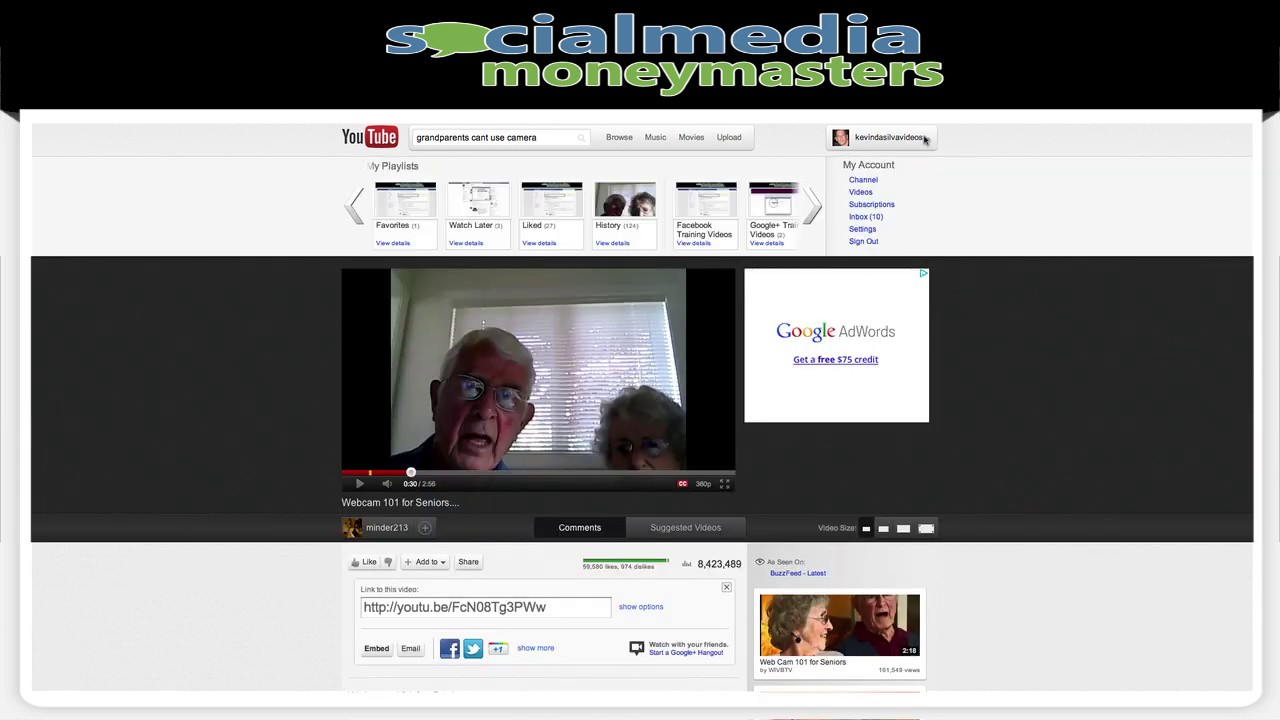
left_click(860, 230)
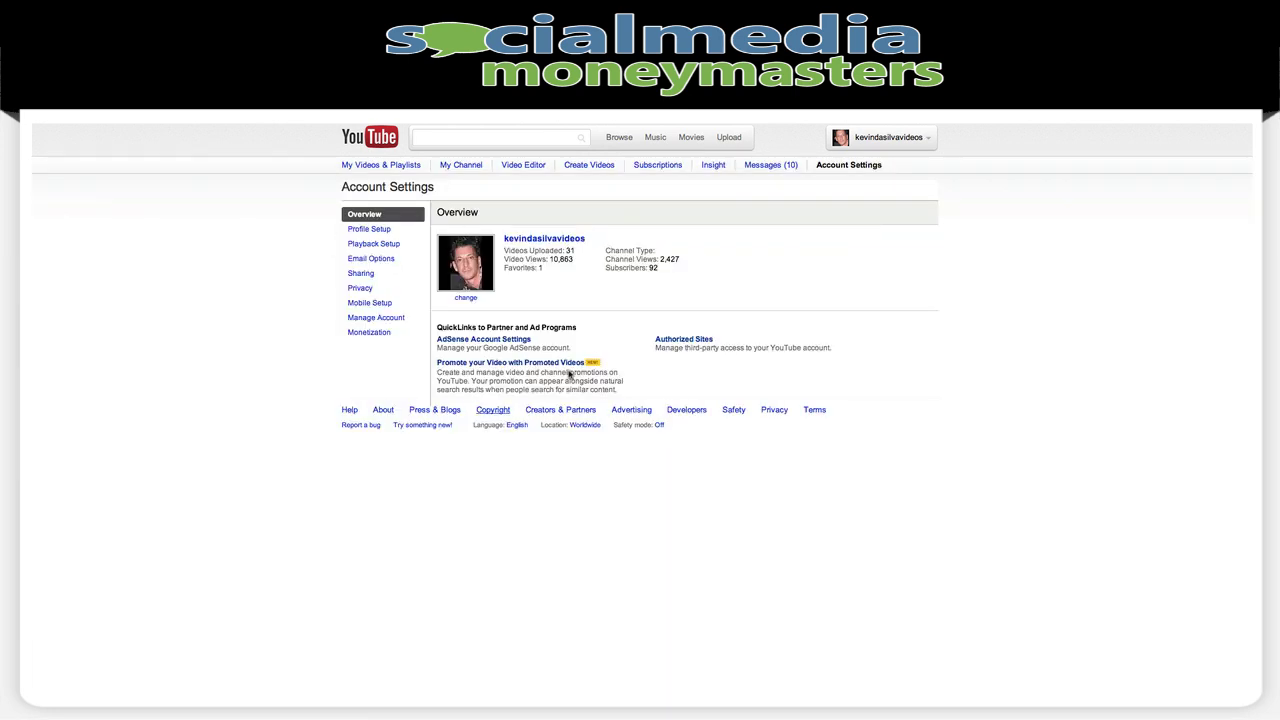
left_click(361, 276)
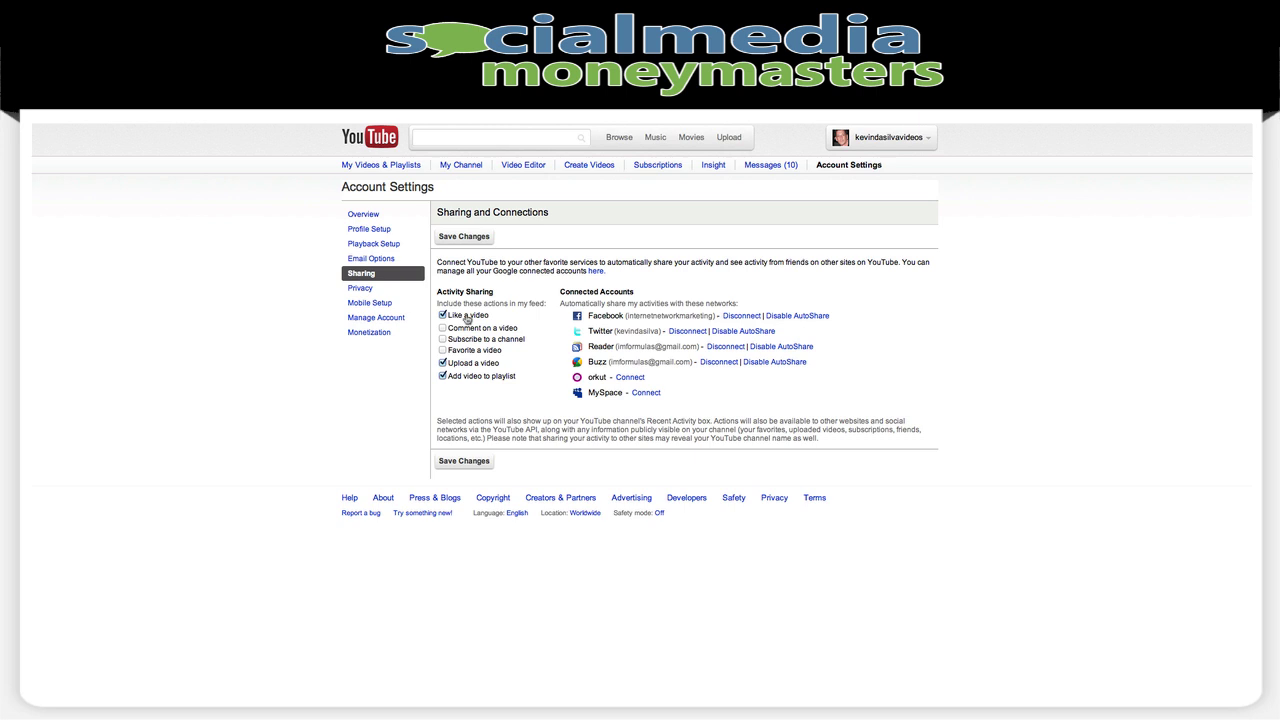
- Open the "Webcam 101 for Seniors" video from the History playlist and pause it
left_click(872, 140)
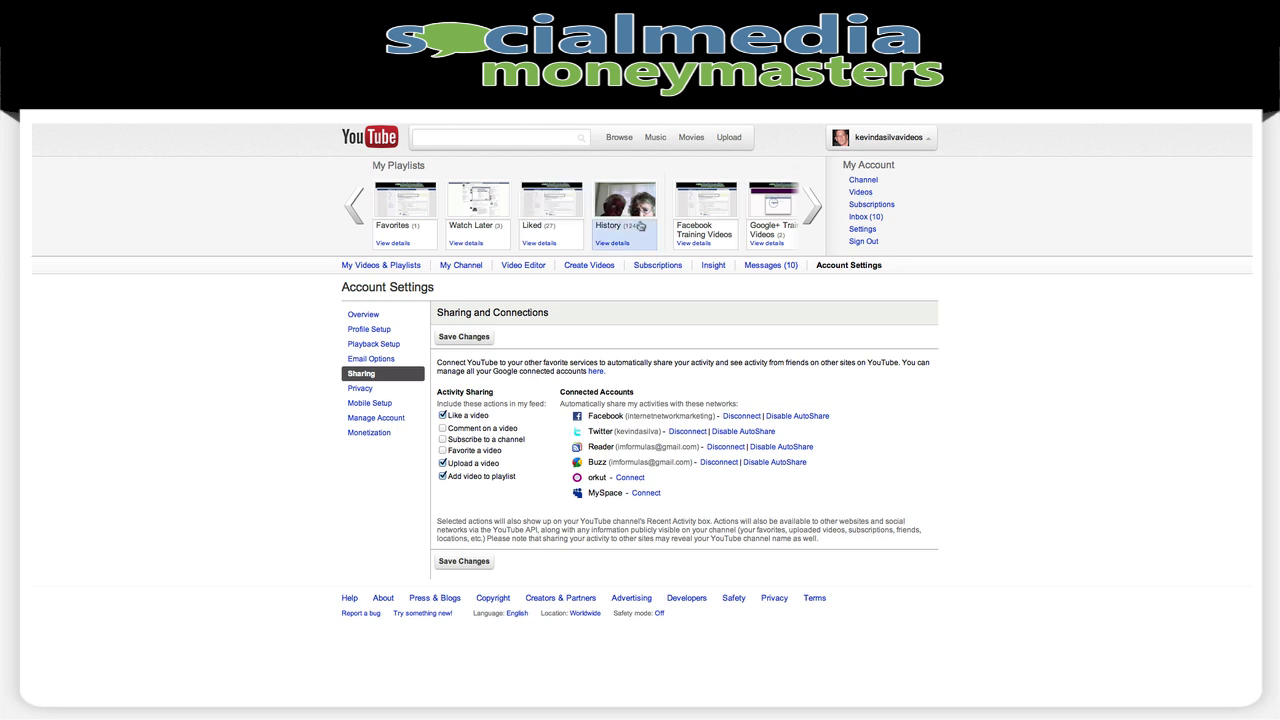
right_click(632, 214)
left_click(650, 211)
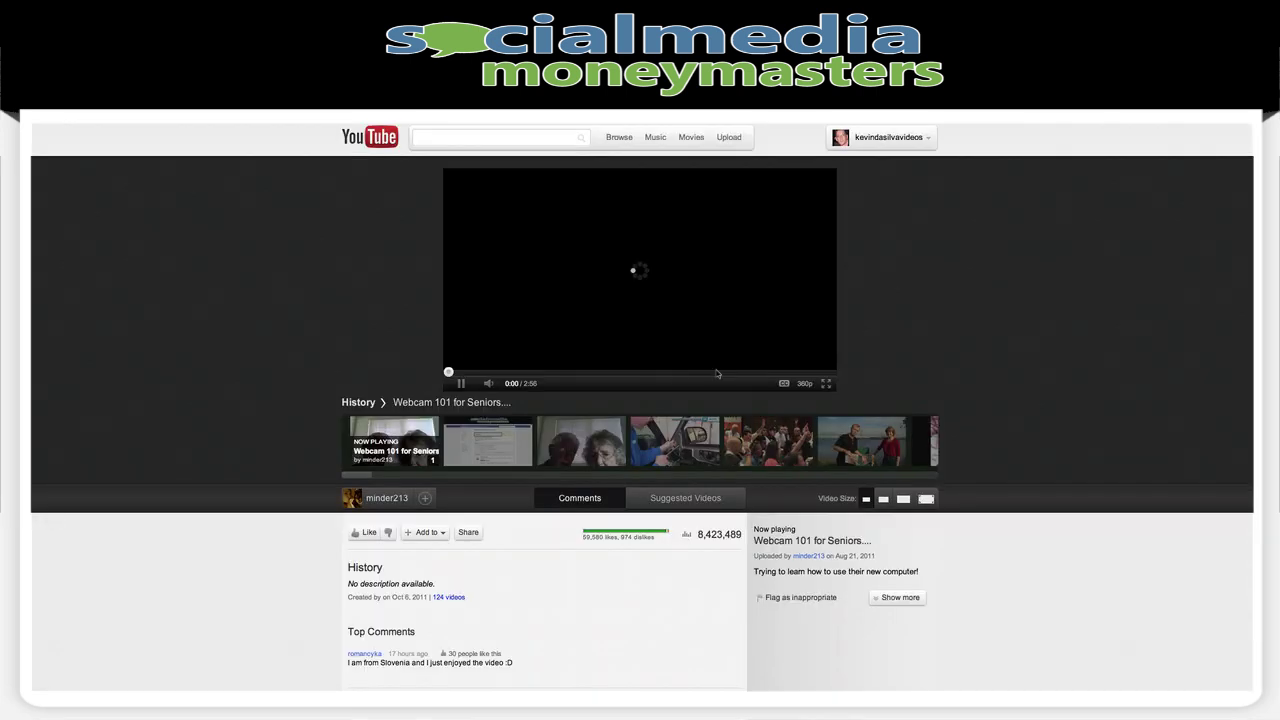
left_click(460, 386)
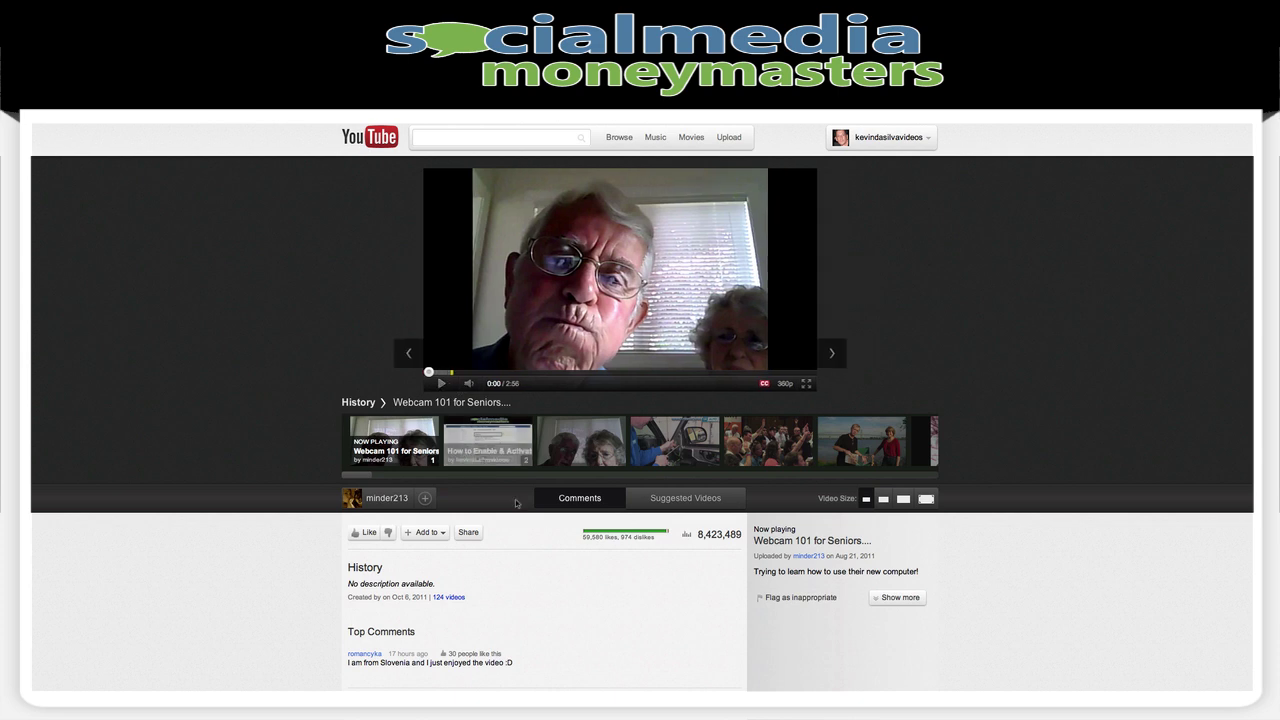
- Like the "Webcam 101 for Seniors" video on YouTube
scroll(497, 557, "down", 1)
scroll(365, 432, "down", 1)
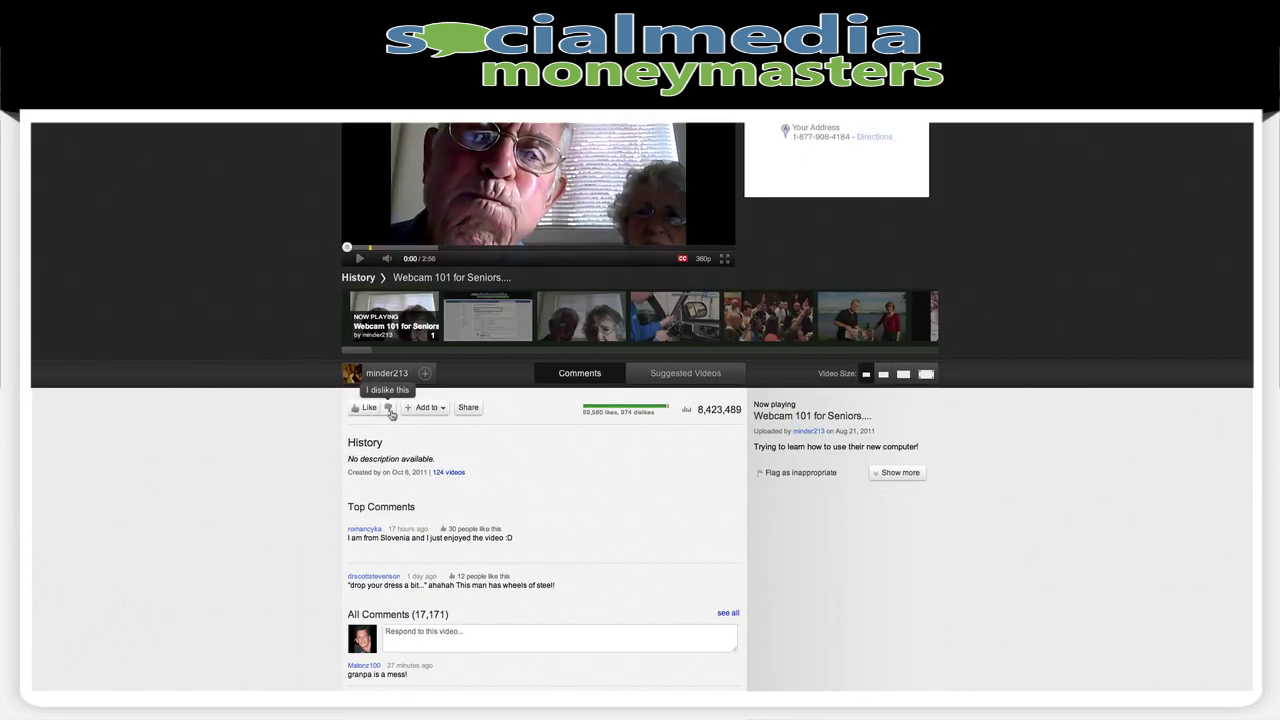
left_click(365, 408)
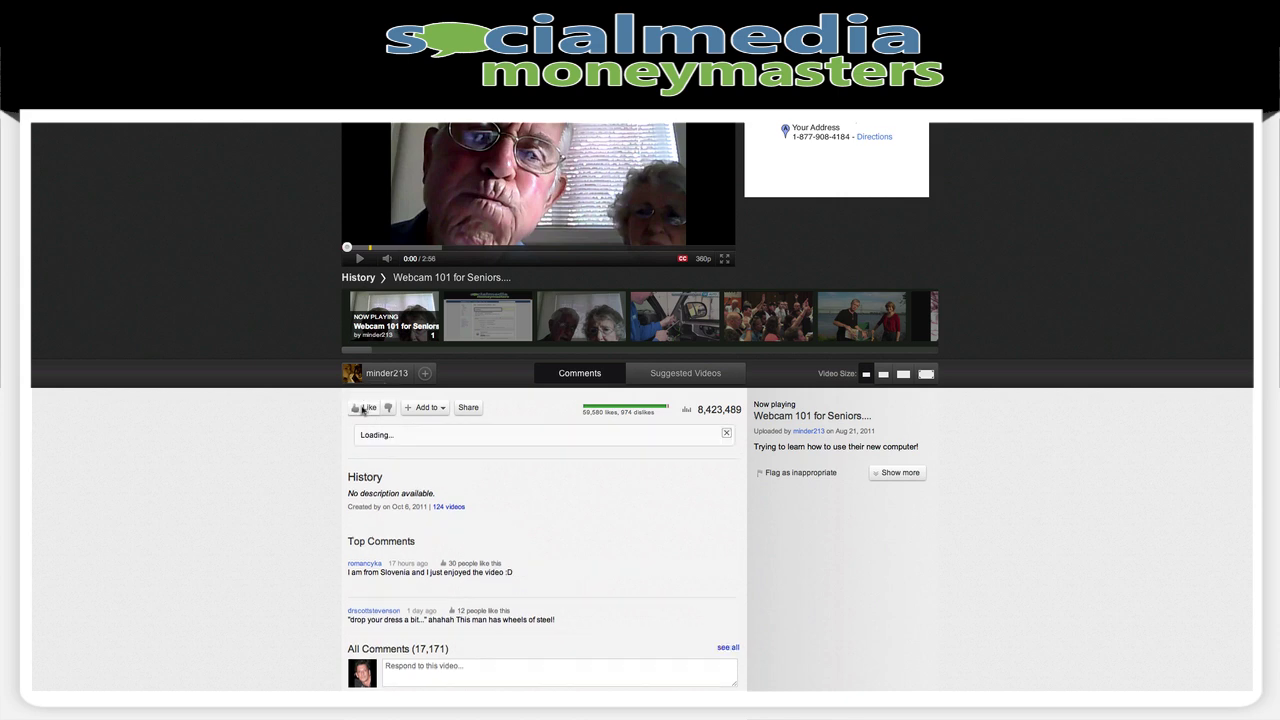
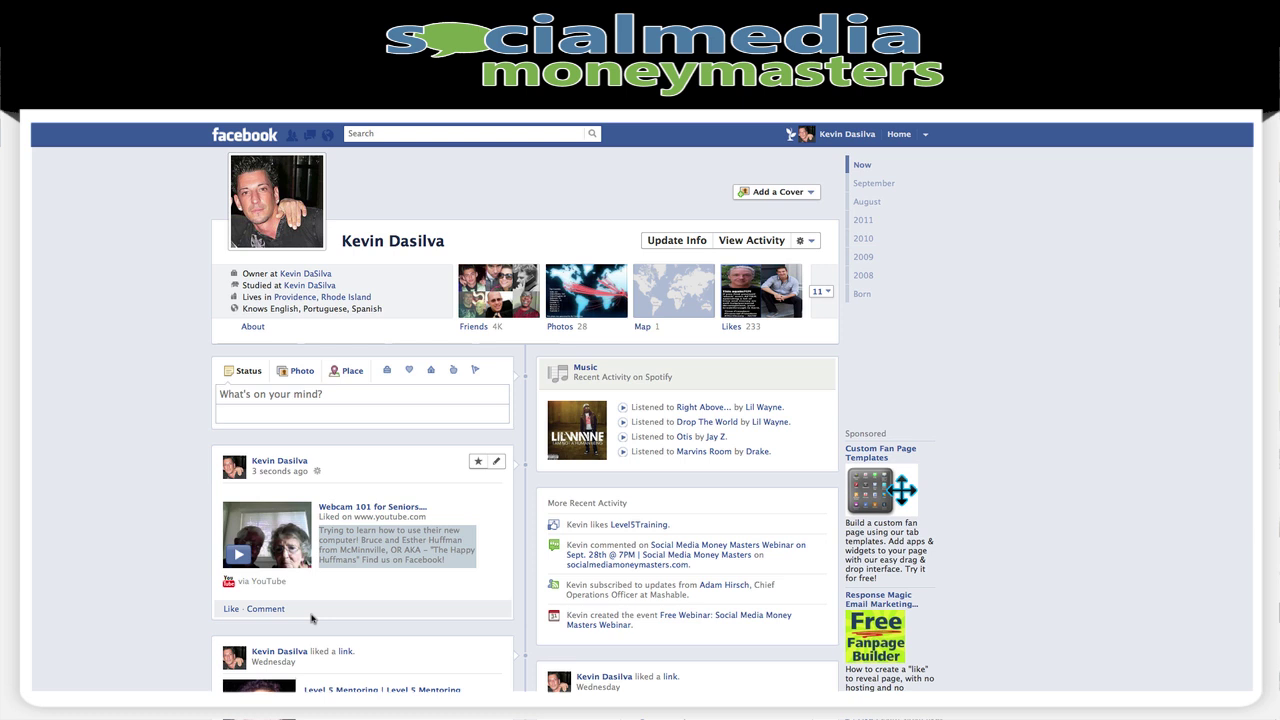
- On Facebook, like the shared video post on the timeline and browse the top stories in the home news feed
left_click(231, 608)
left_click(233, 135)
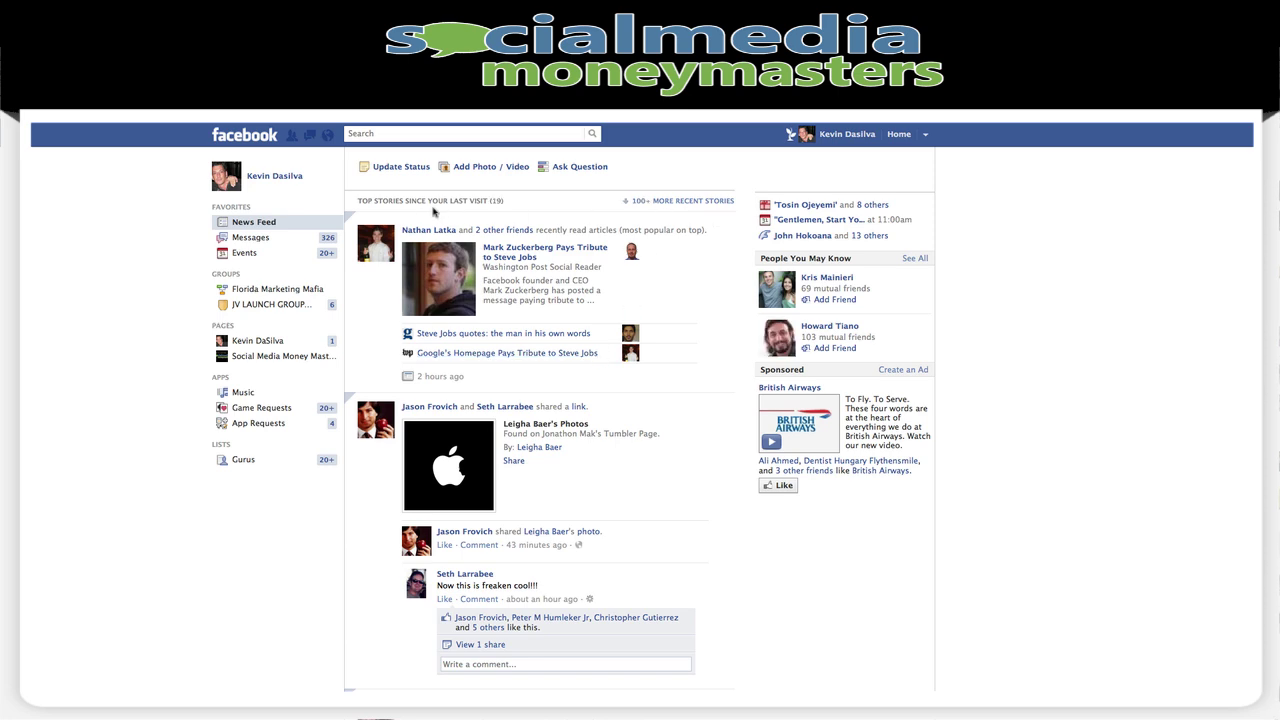
scroll(650, 318, "down", 4)
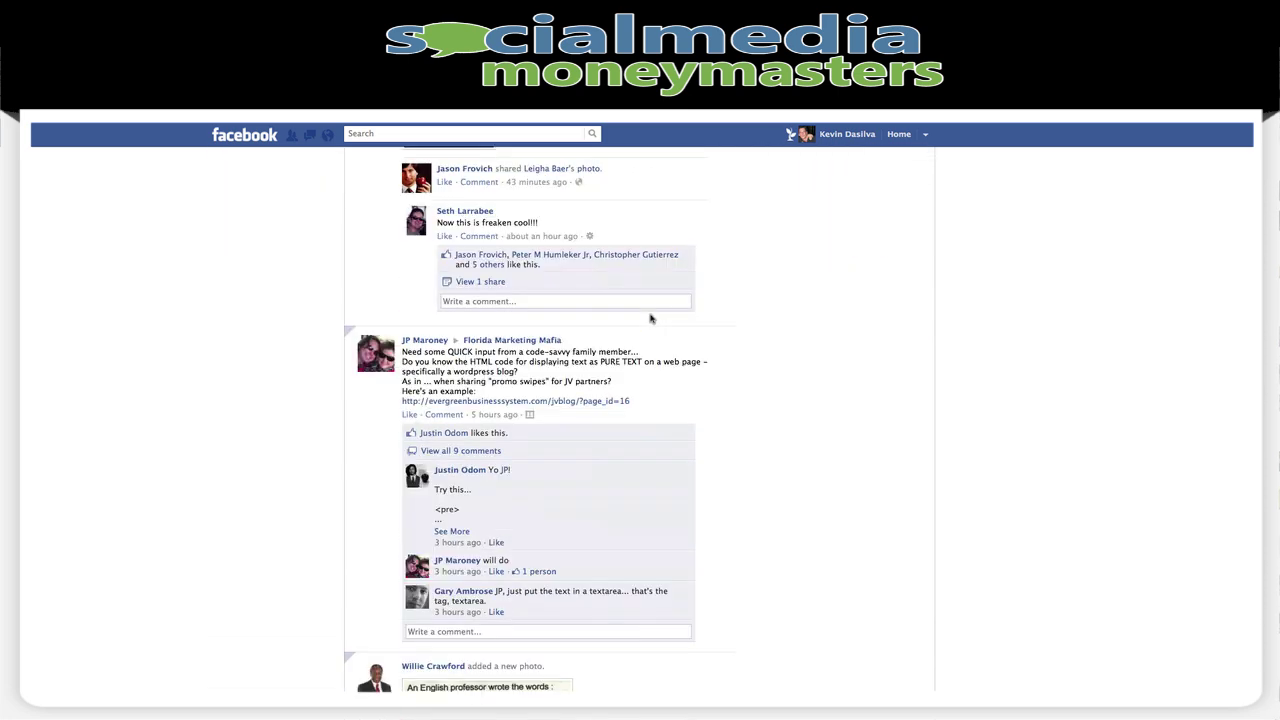
scroll(650, 318, "down", 10)
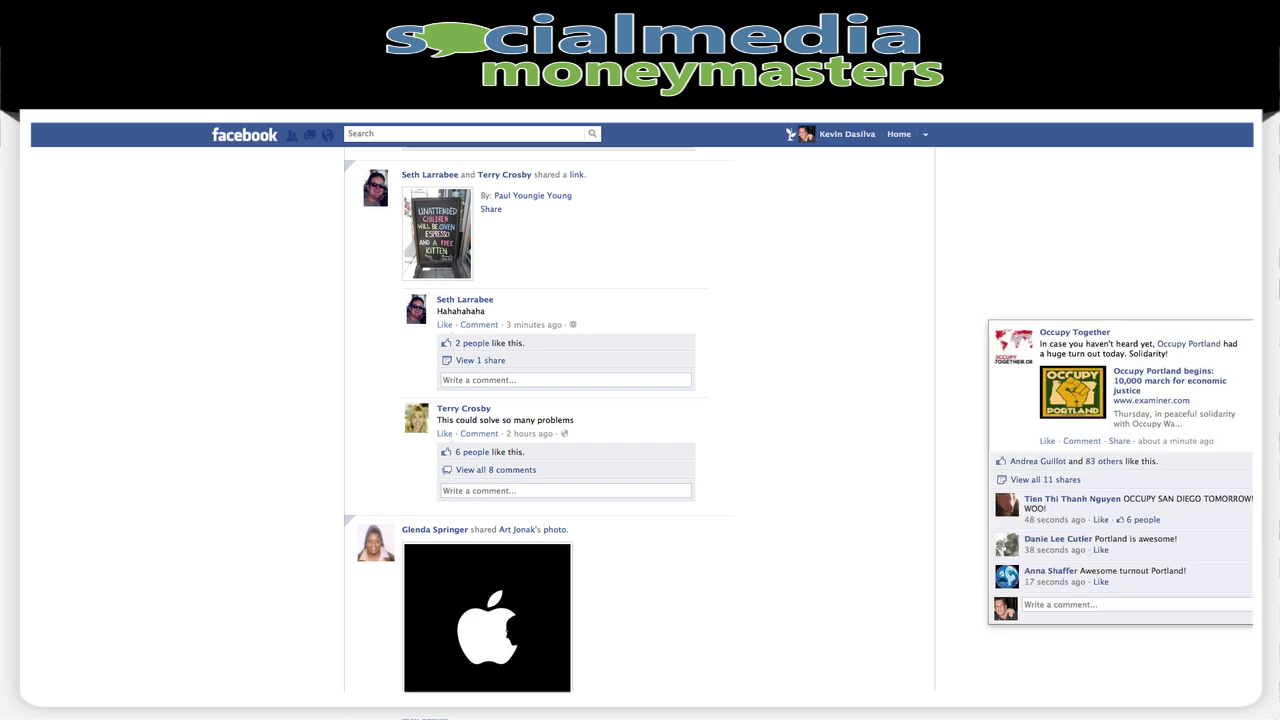
scroll(760, 271, "up", 15)
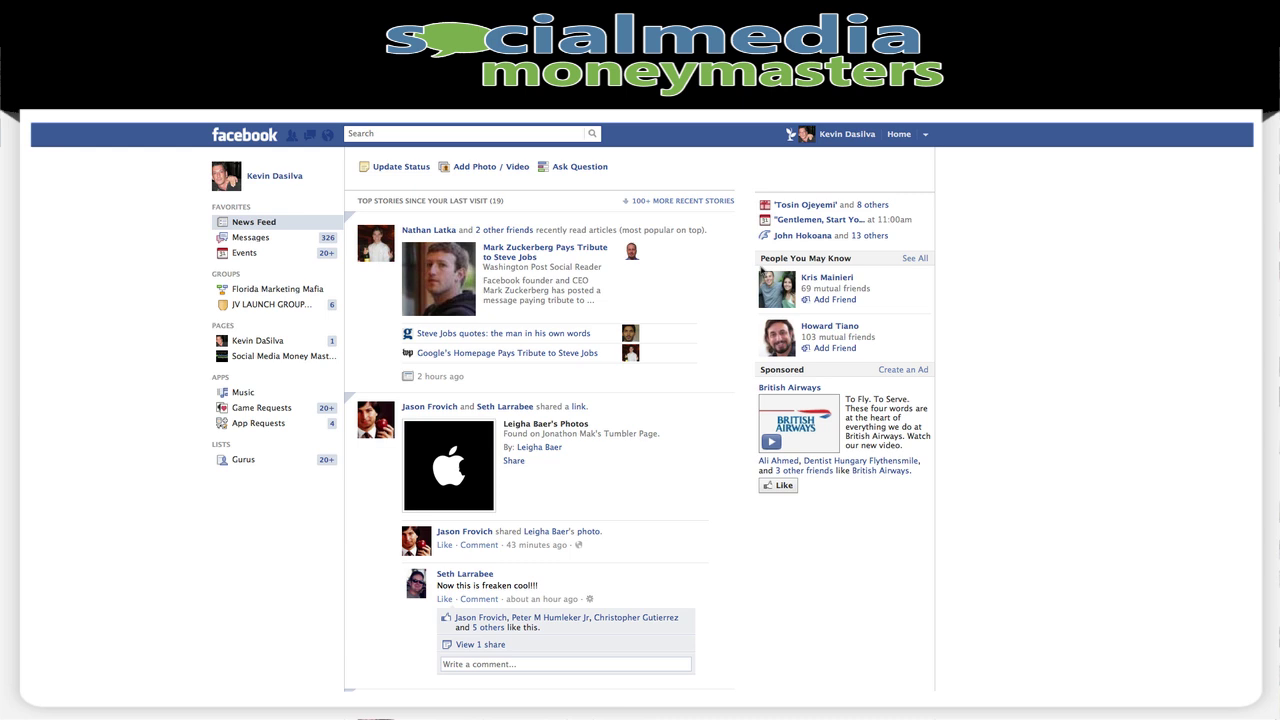
scroll(742, 341, "down", 5)
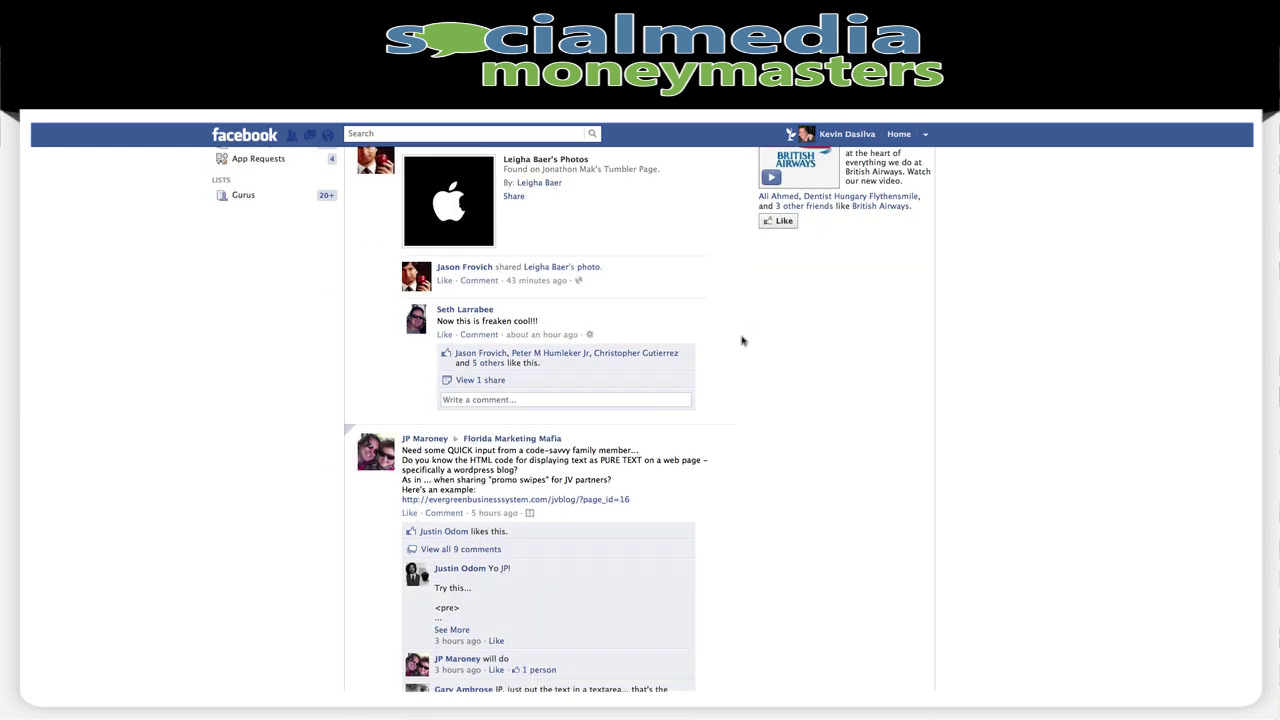